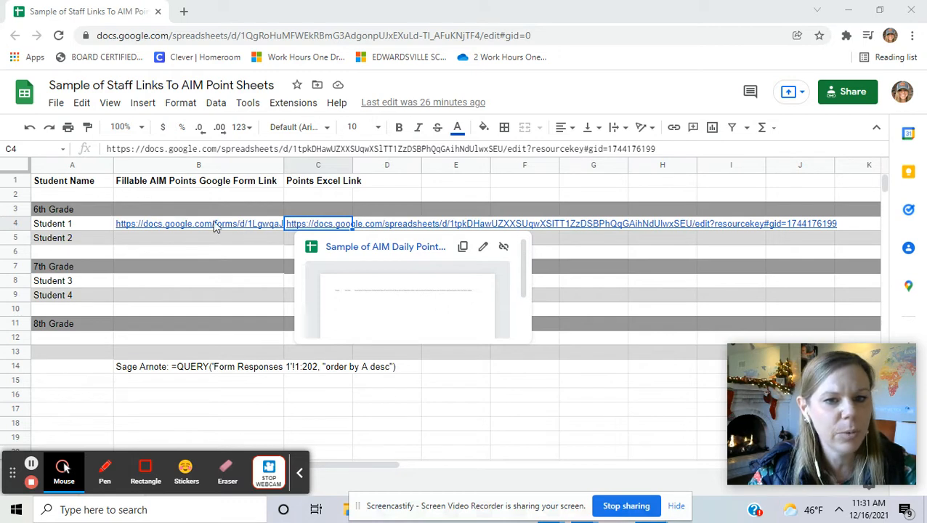
Step: Open Student 1's points spreadsheet from the staff links and fill the Classroom Behavior Total Points formula from K4 down through K8
mouse_move(338, 228)
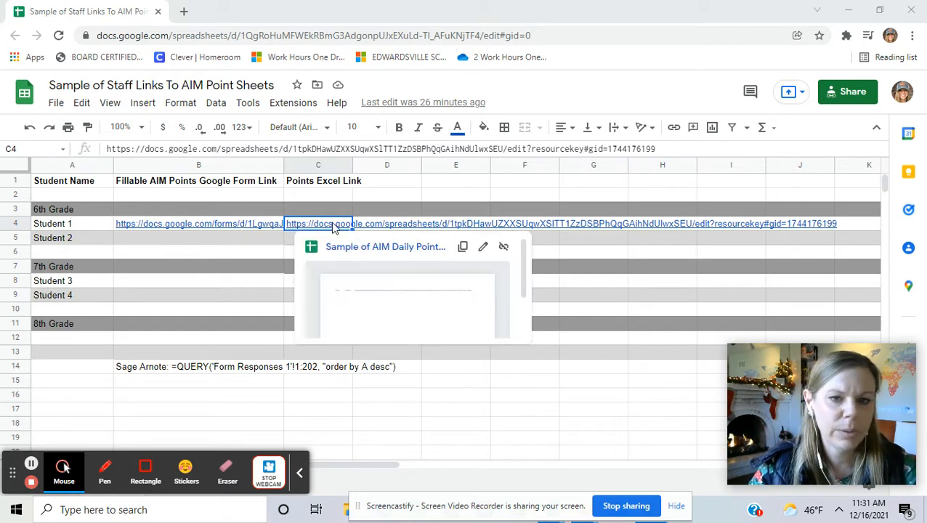
click(352, 248)
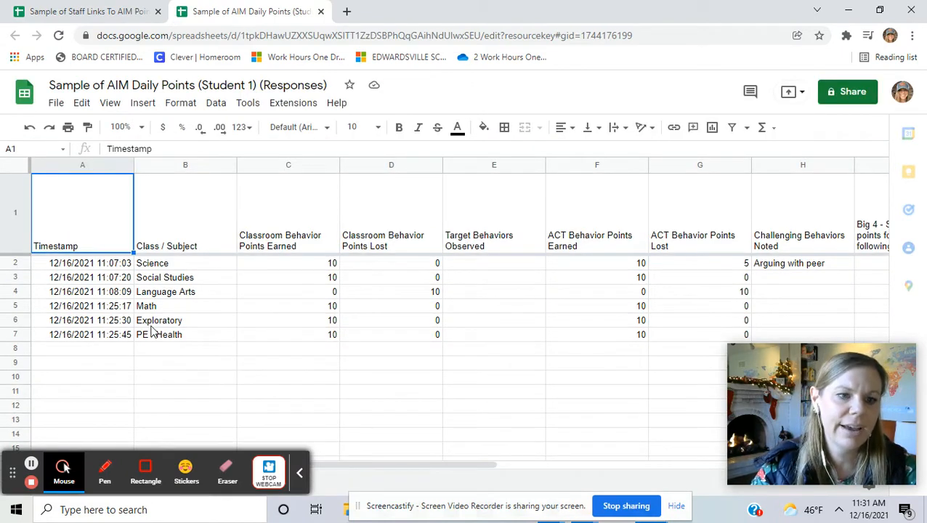
drag(399, 465, 519, 465)
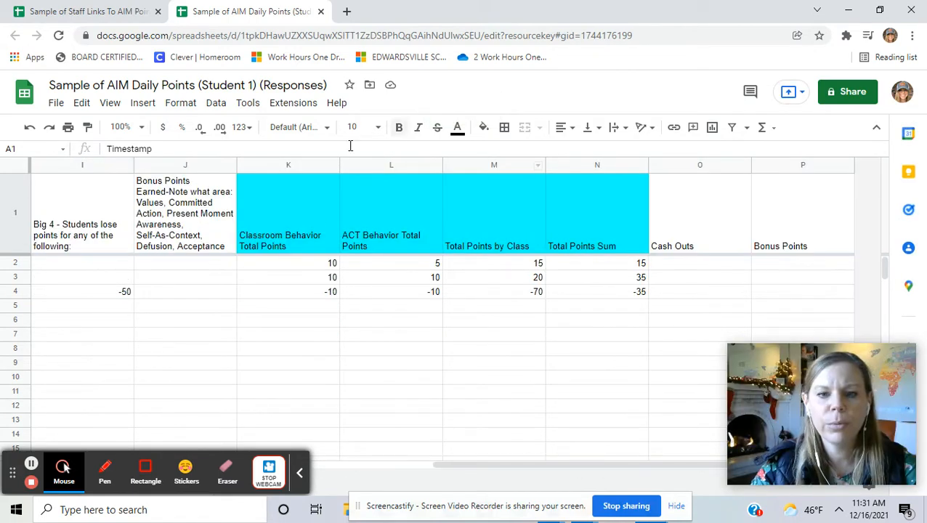
click(332, 294)
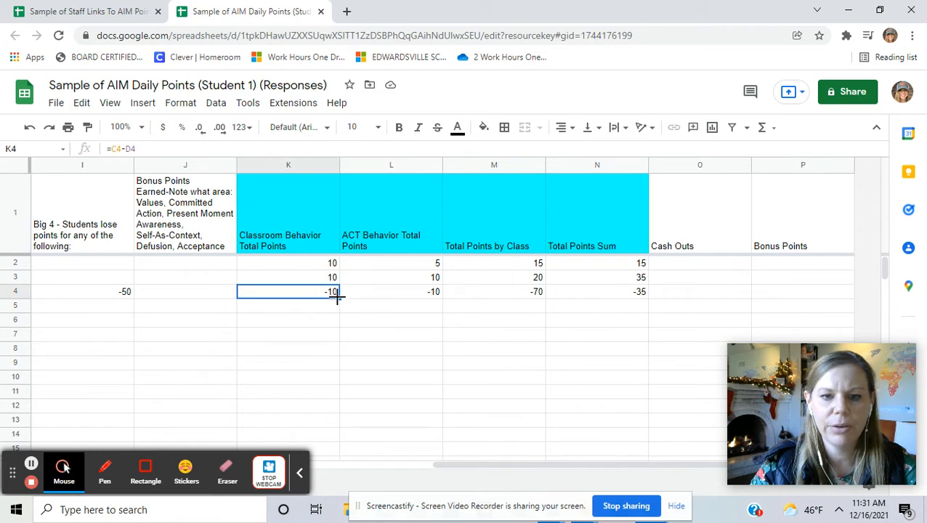
drag(447, 470, 413, 471)
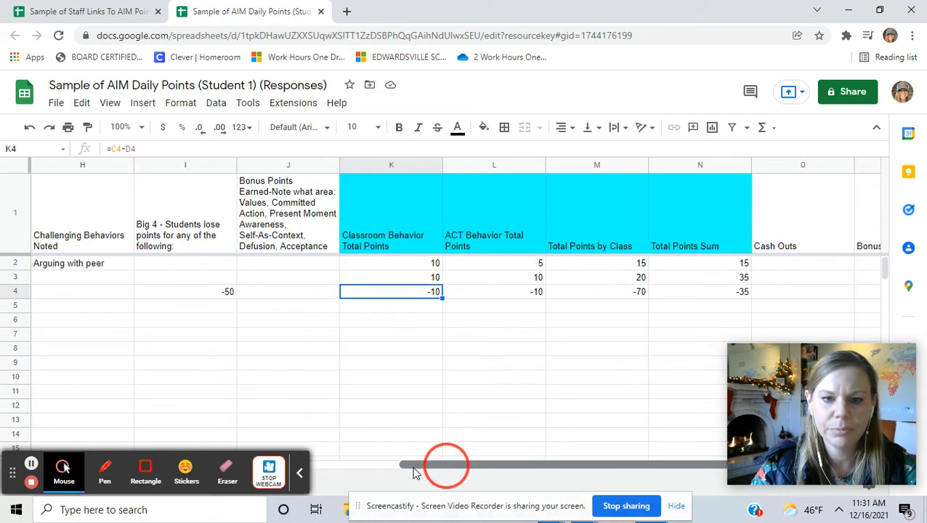
drag(442, 299, 440, 351)
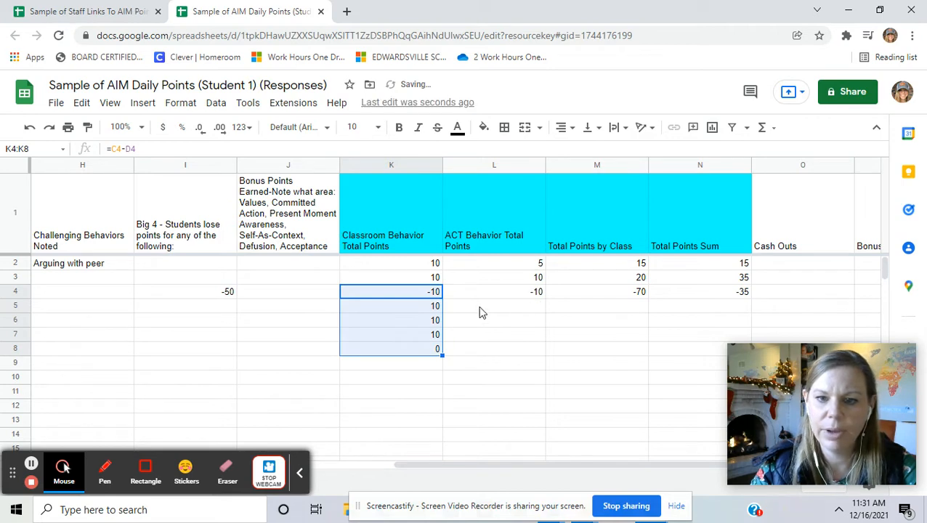
Step: Fill the ACT Behavior Total Points, Total Points by Class and Total Points Sum formulas from row 4 down through row 7
click(524, 294)
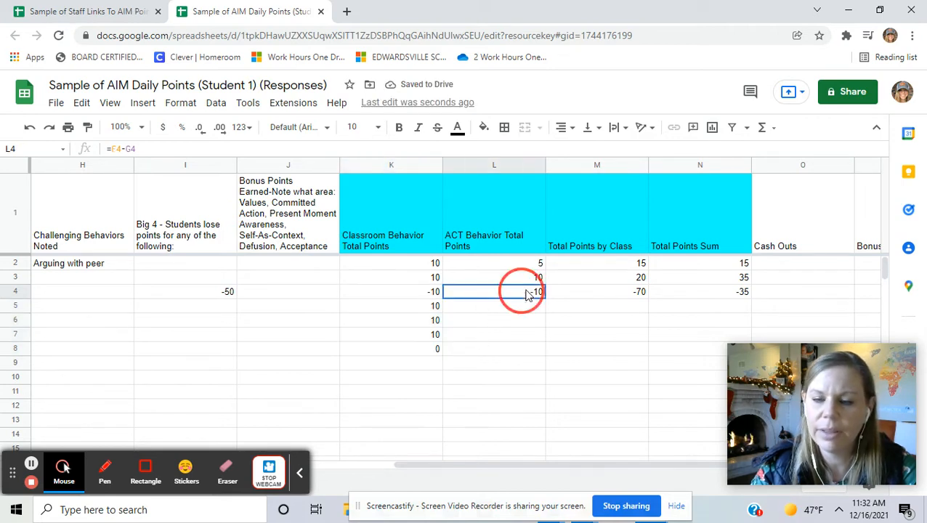
drag(545, 298, 545, 335)
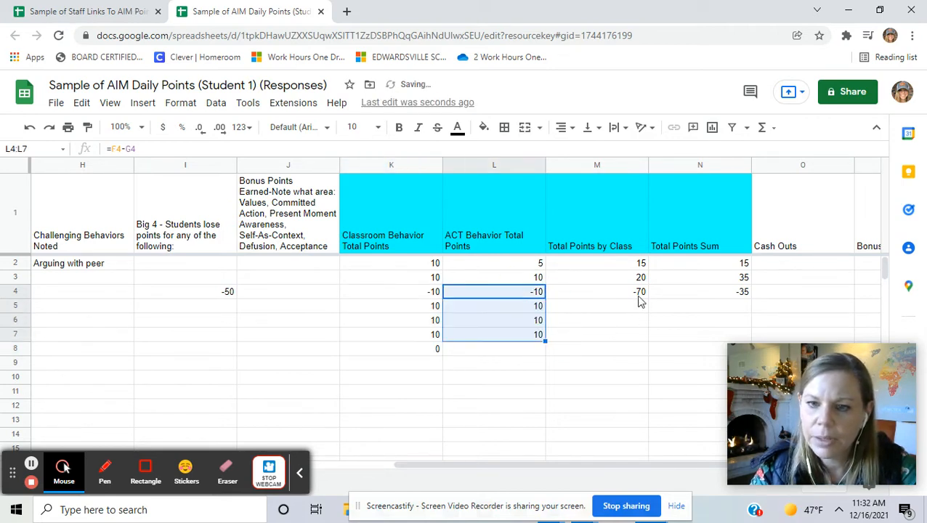
click(636, 293)
drag(647, 296, 647, 335)
click(742, 294)
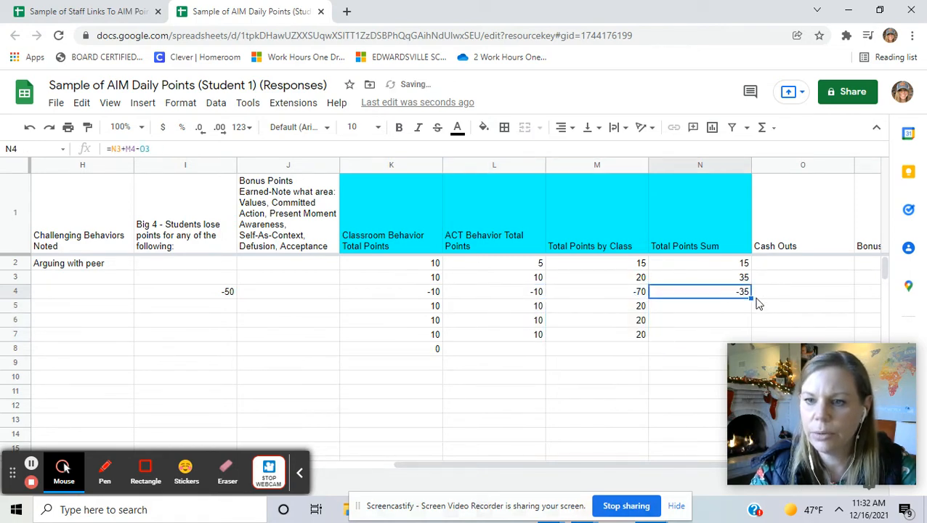
drag(752, 300, 755, 336)
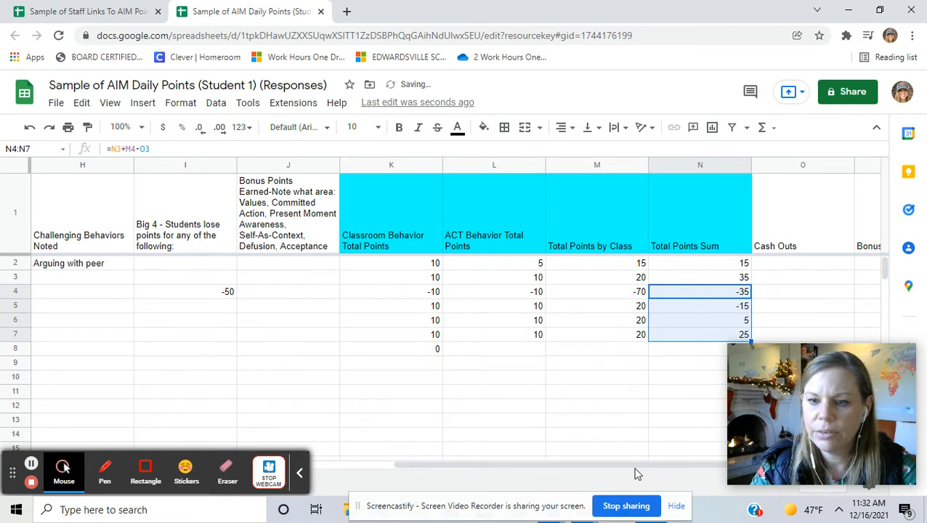
Step: Enter 10 under Cash Outs and 50 under Bonus Points in row 6
drag(635, 468, 681, 466)
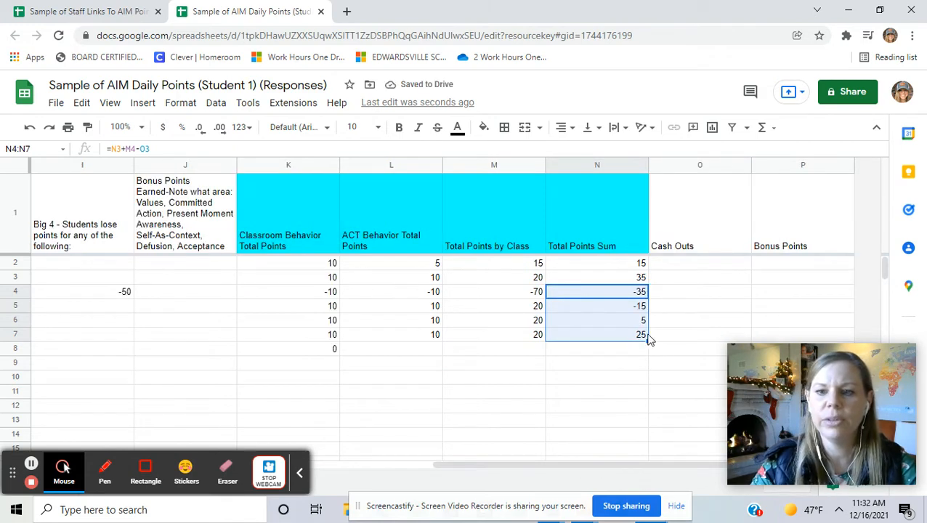
click(703, 324)
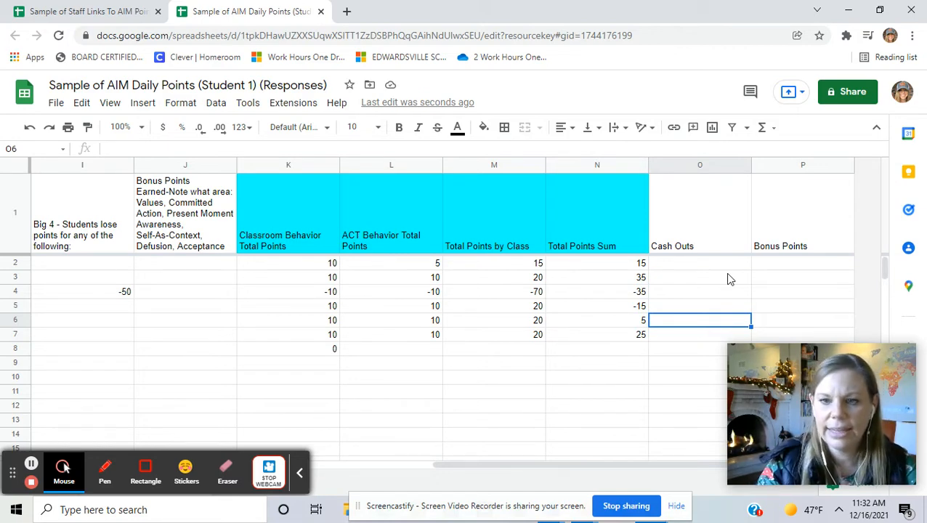
text(10)
key(Return)
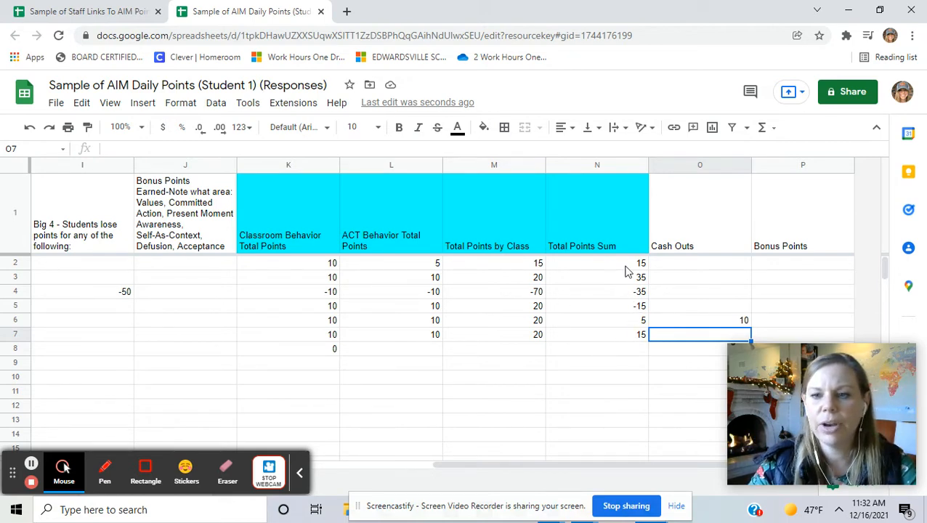
click(778, 321)
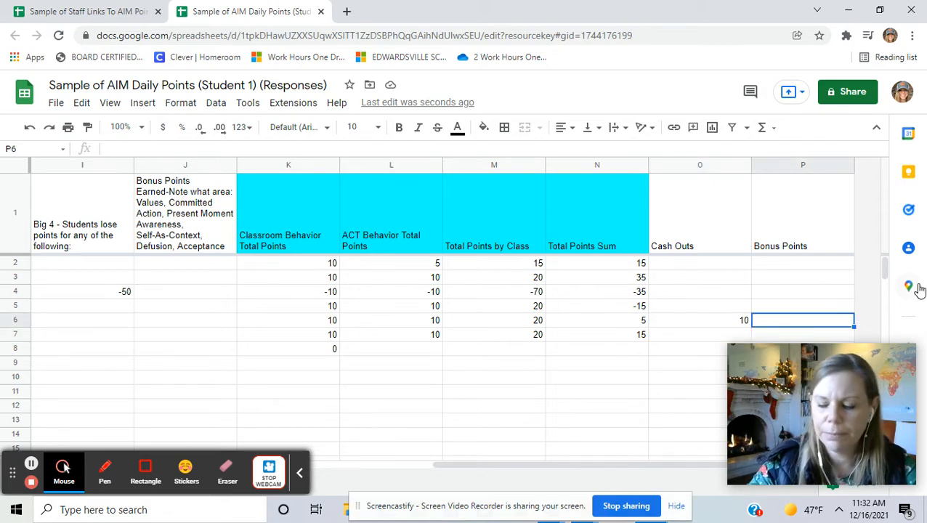
text(50)
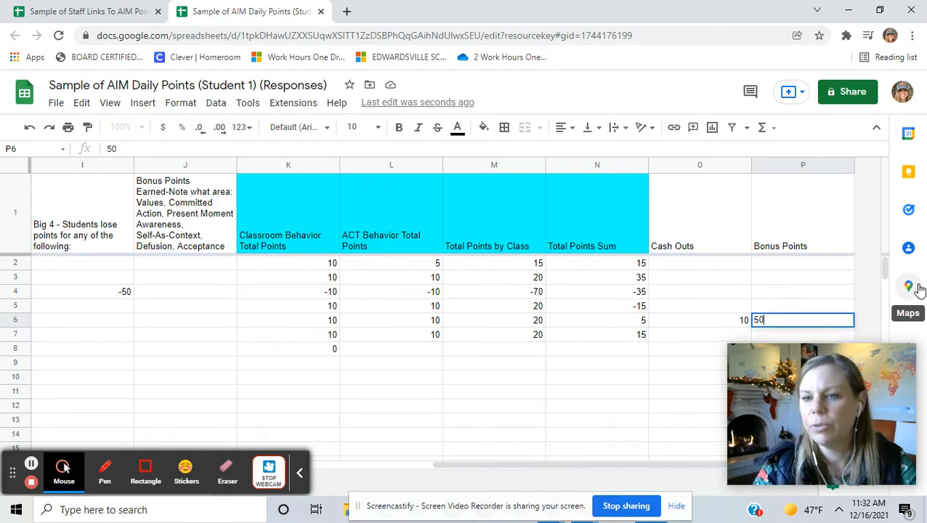
key(Return)
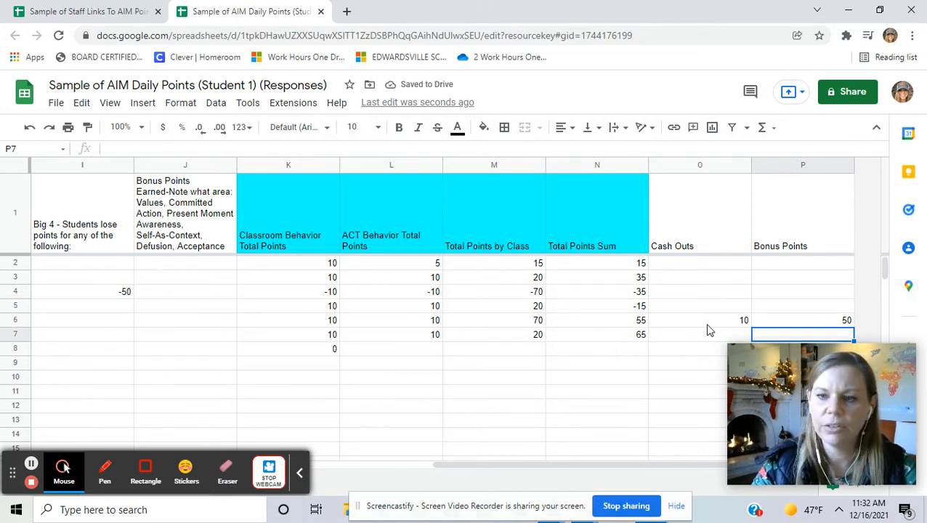
Step: Clear the Cash Outs and Bonus Points entries in row 6 and check the Total Points Sum formula in row 7
drag(742, 320, 770, 320)
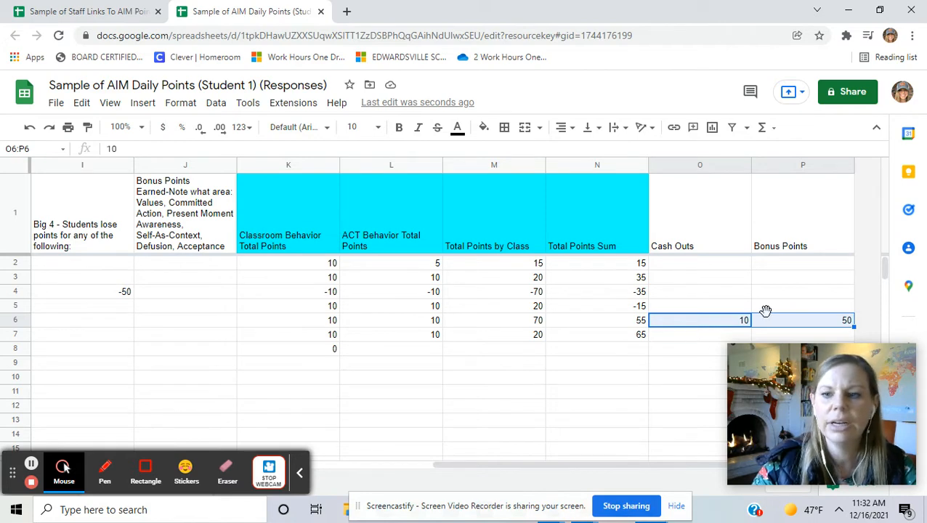
click(635, 337)
drag(721, 323, 783, 325)
key(Delete)
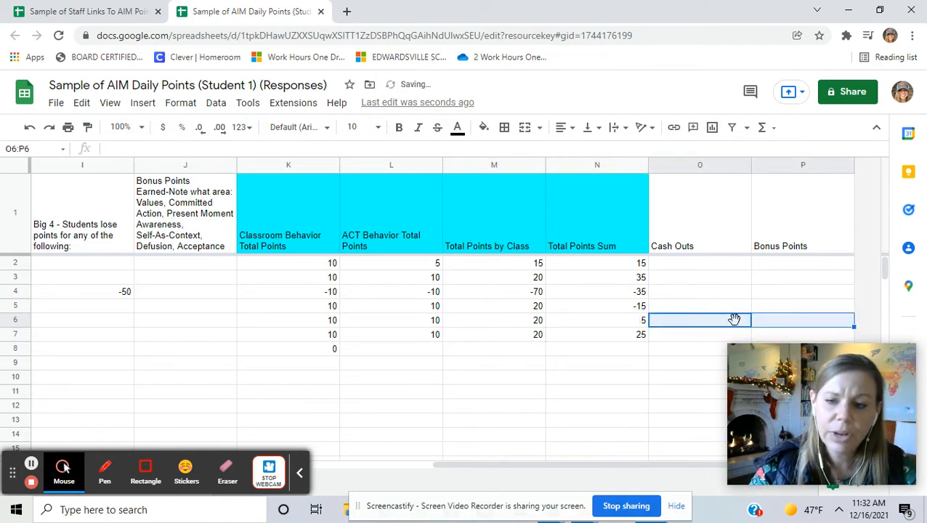
click(637, 336)
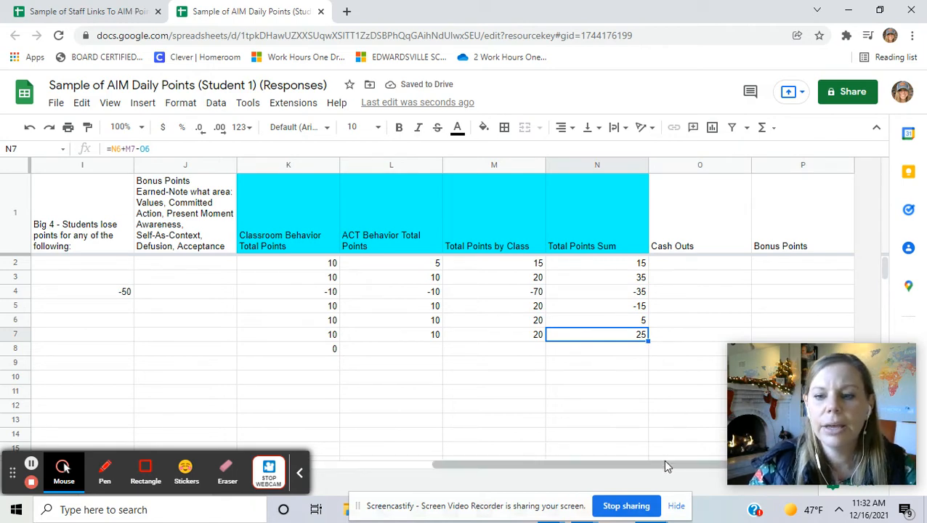
drag(662, 462, 626, 468)
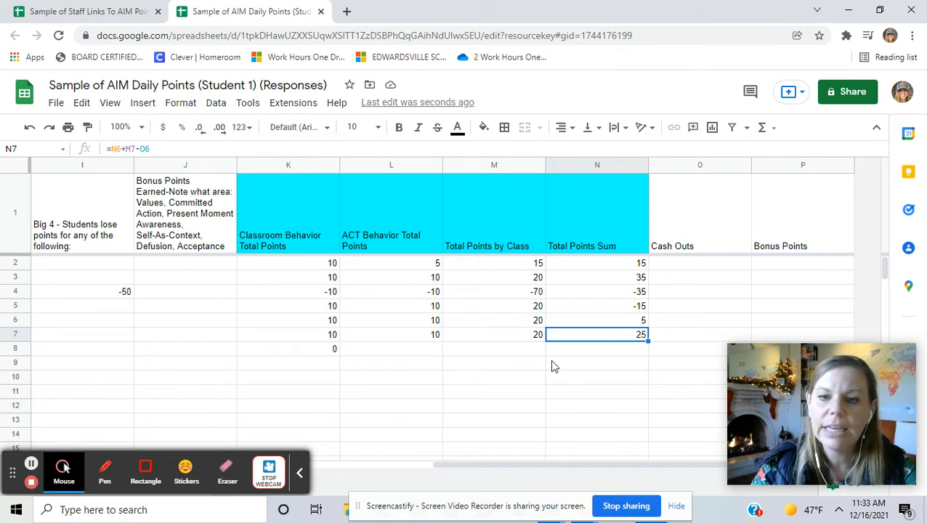
Step: Fill the Classroom Behavior Total Points formula from K7 down through K9 and compare it with the class entries in those rows
click(334, 338)
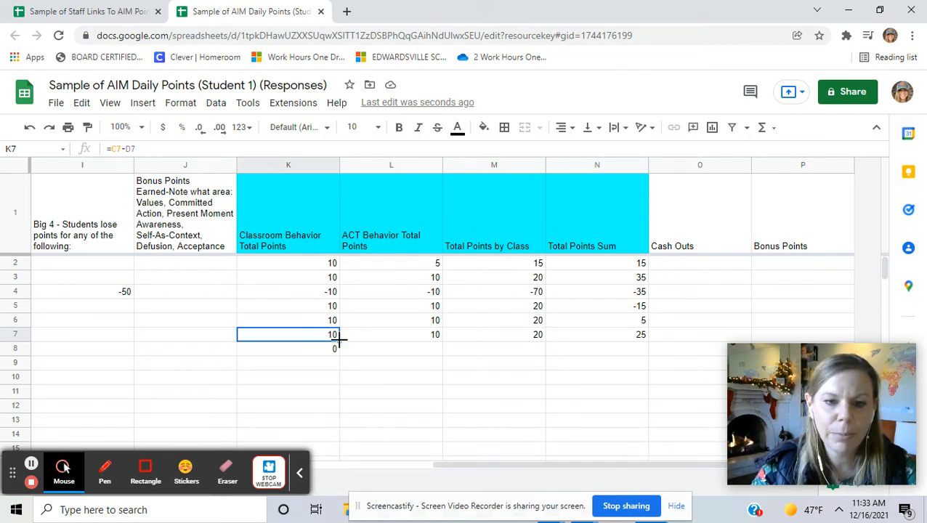
drag(338, 338, 337, 368)
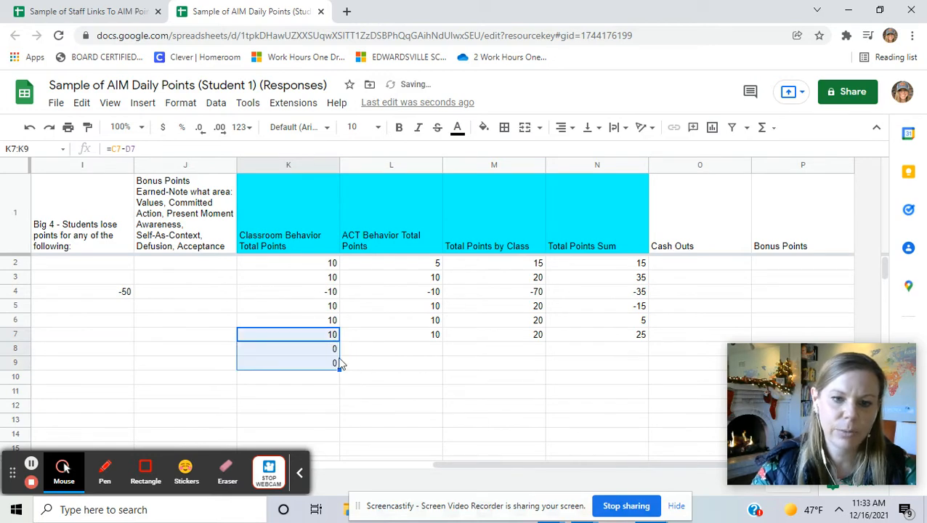
drag(503, 465, 161, 460)
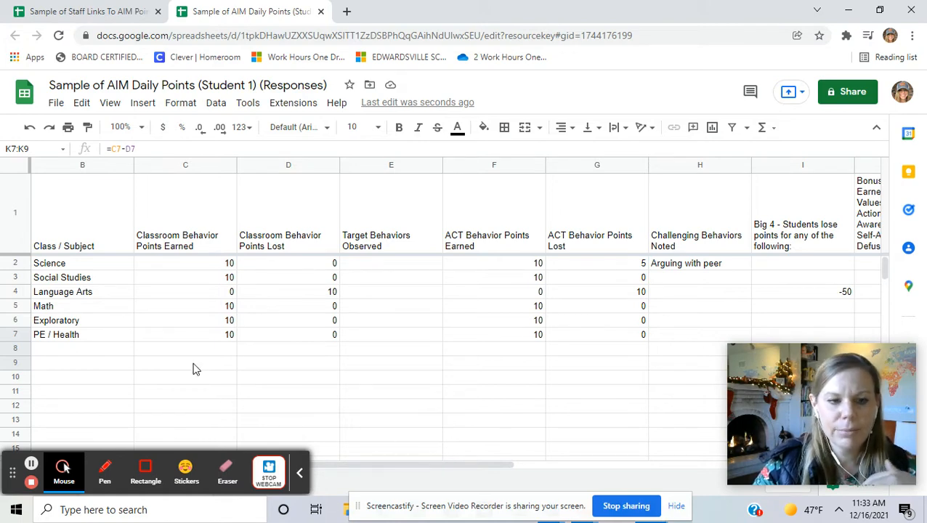
click(87, 361)
drag(351, 463, 647, 466)
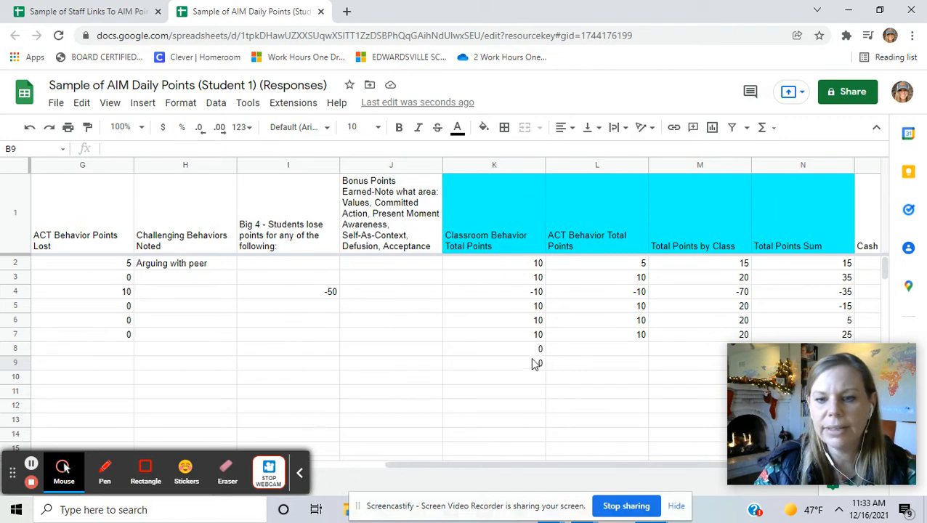
click(534, 365)
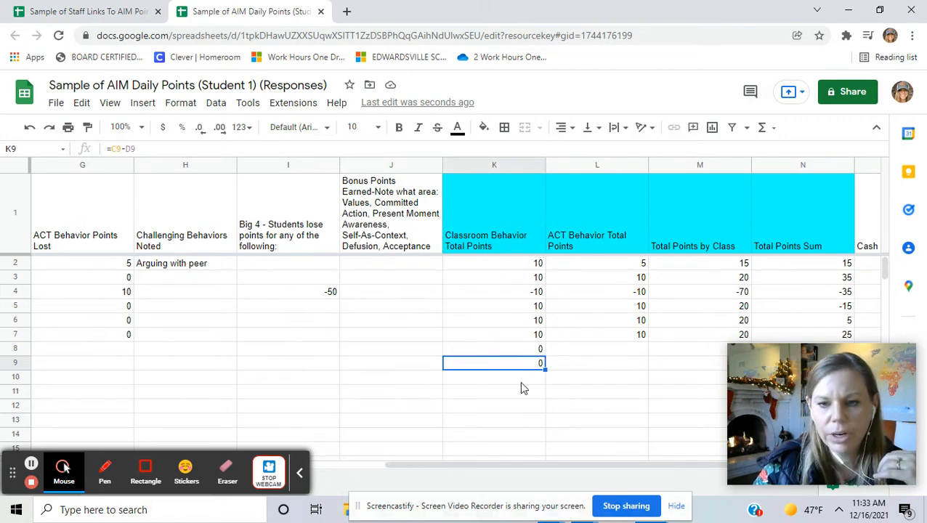
click(524, 377)
click(529, 392)
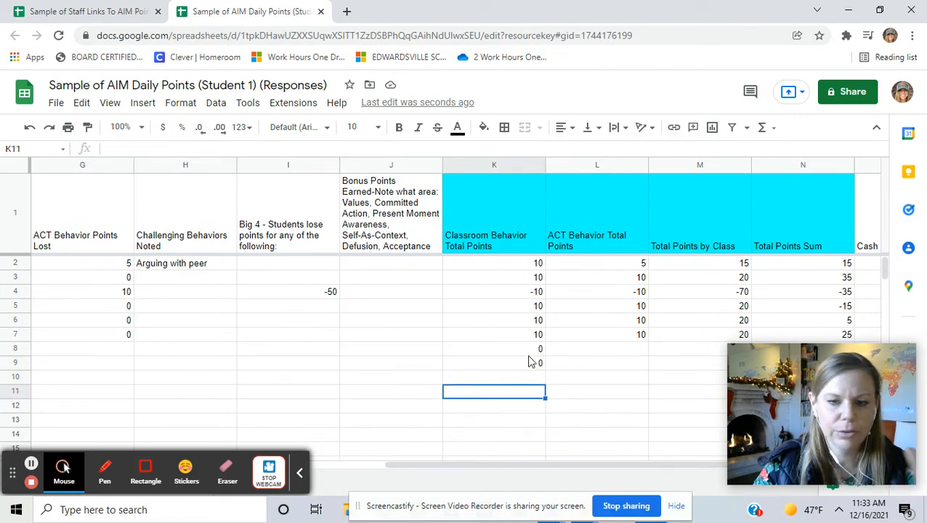
Step: Repeat the Classroom Behavior Total Points fill from K7 through K9 and inspect the ACT total and Total Points Sum formulas in row 7
click(537, 336)
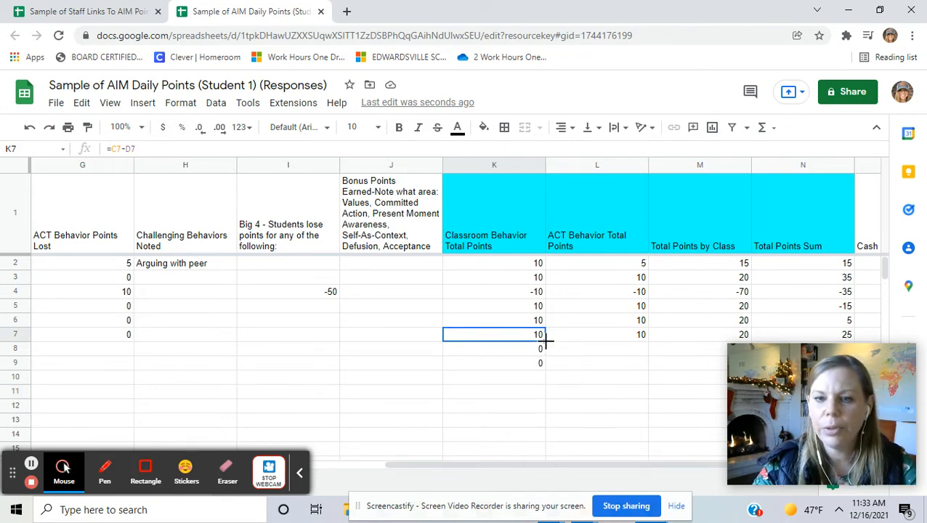
drag(545, 340, 545, 366)
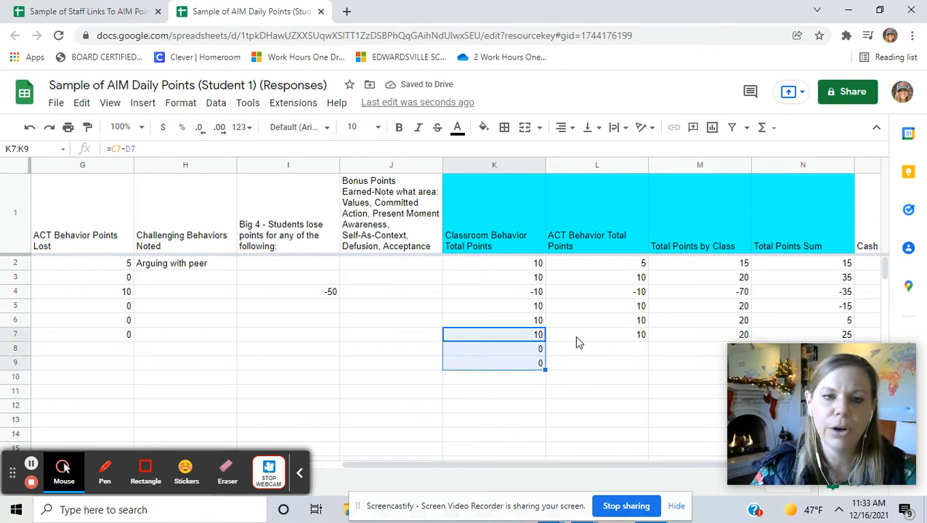
drag(626, 465, 718, 466)
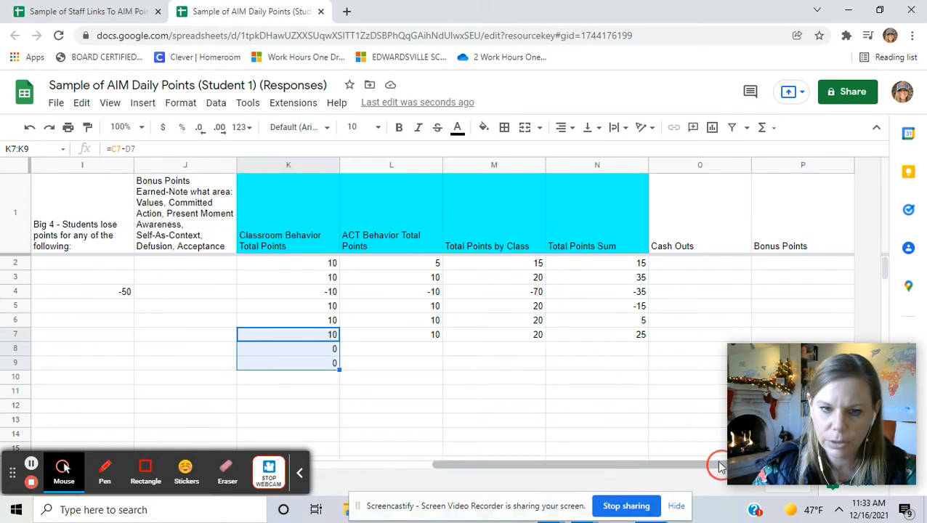
click(429, 336)
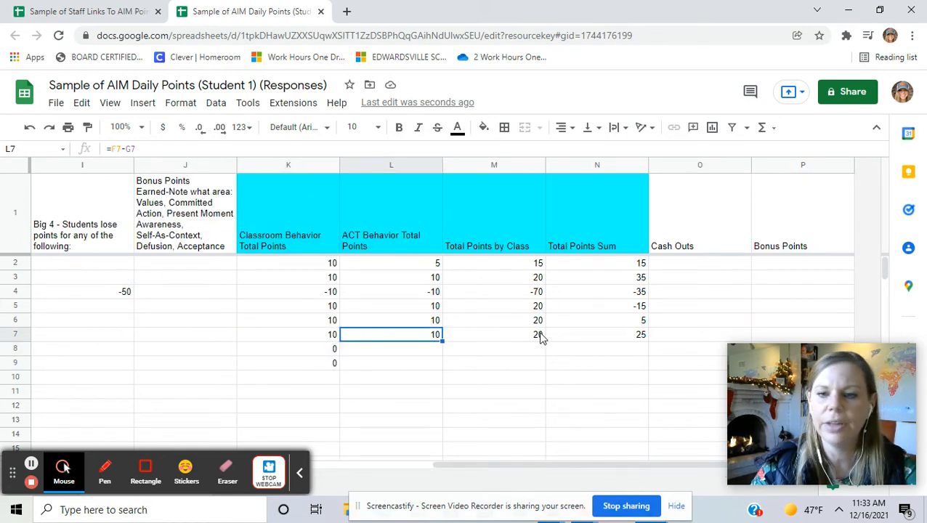
click(619, 340)
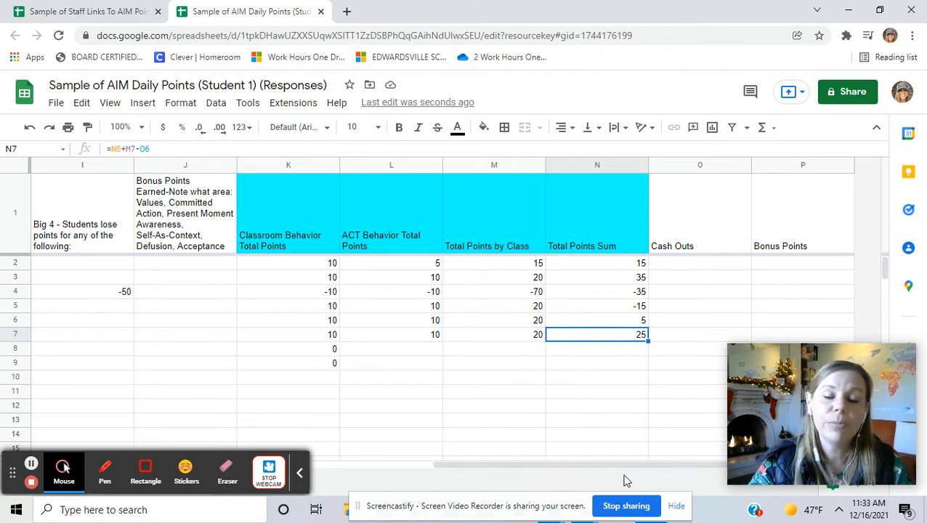
Step: Review the class entries from the Timestamp column onward and return to the staff links spreadsheet
drag(594, 465, 227, 480)
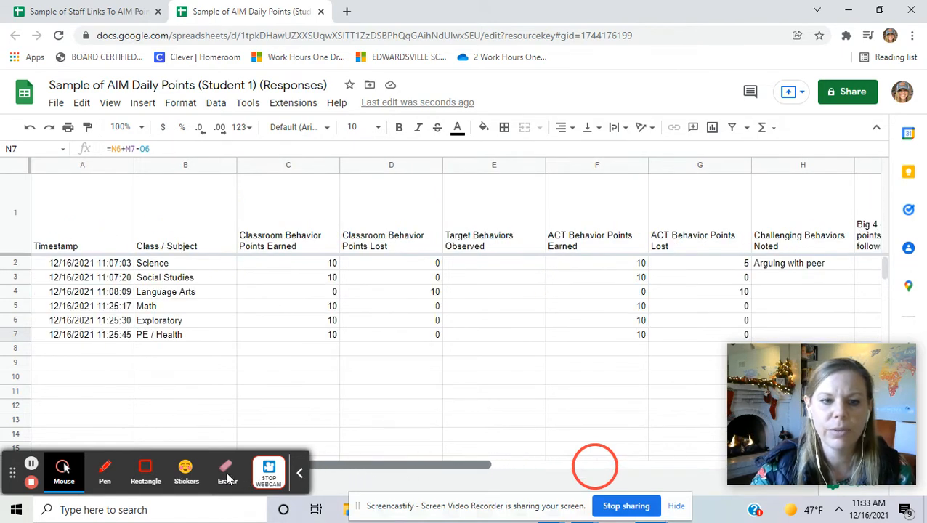
click(420, 459)
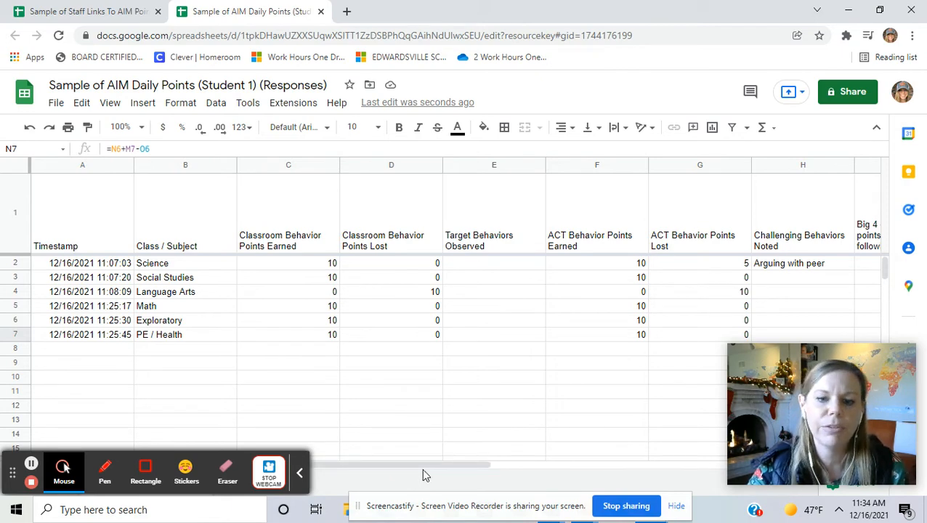
click(426, 465)
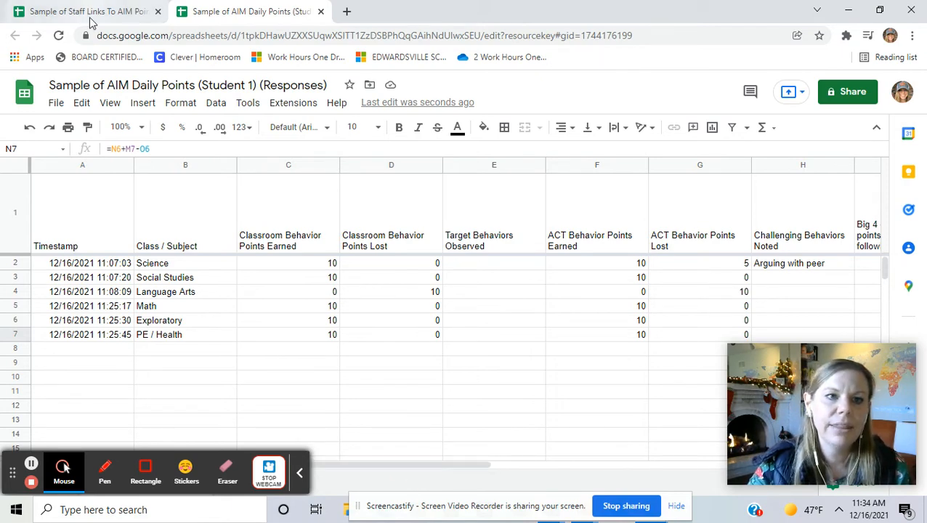
click(118, 14)
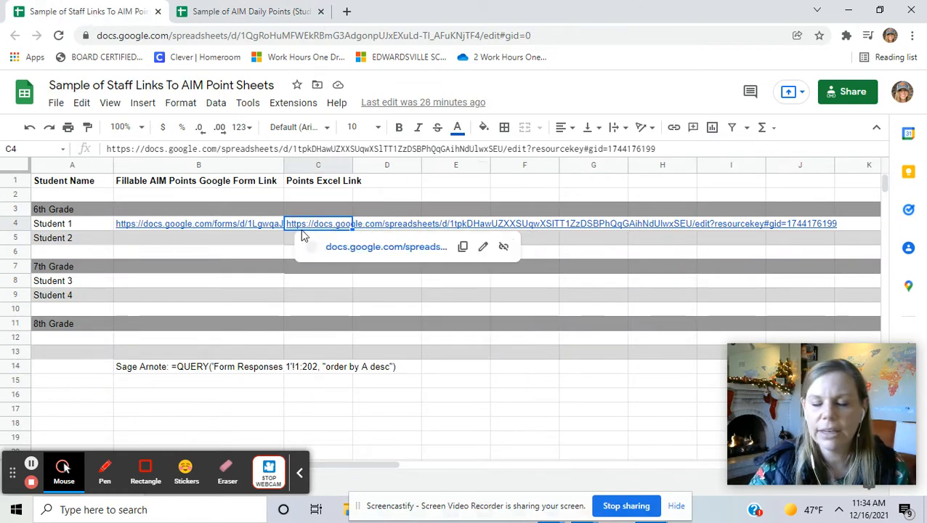
Step: Switch to the Student 1 responses spreadsheet and add a blank sheet beside Form Responses 1
mouse_move(252, 231)
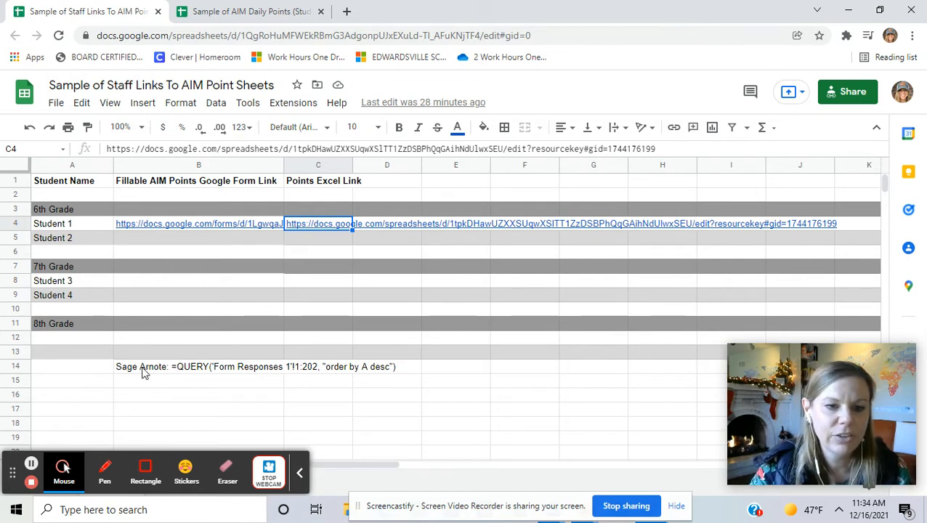
click(222, 11)
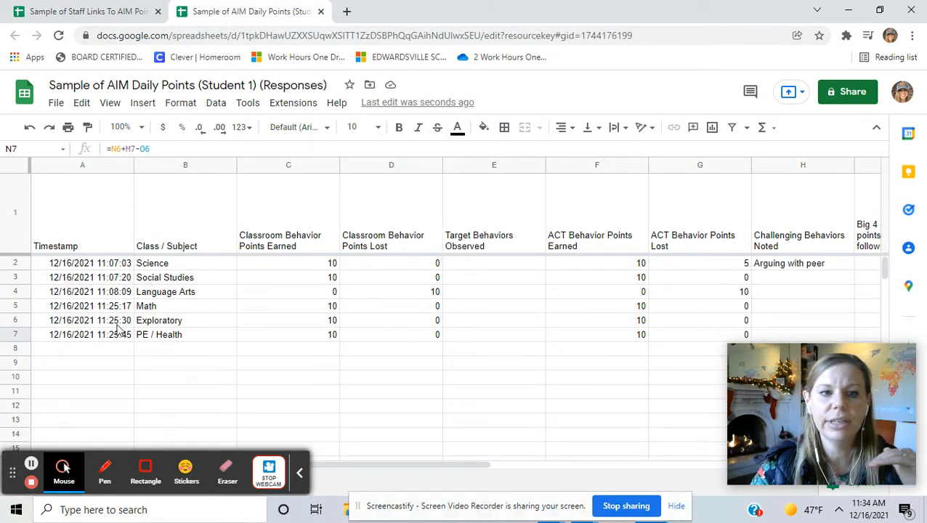
click(72, 349)
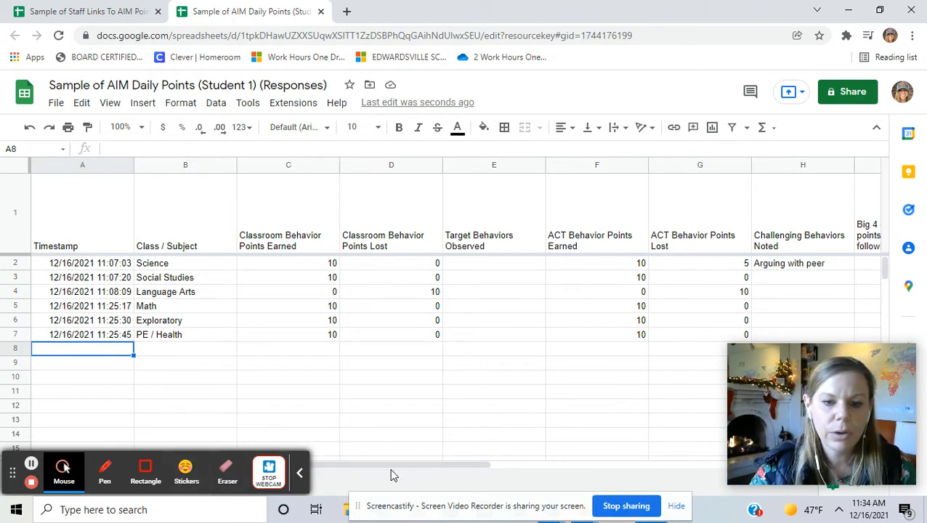
click(299, 472)
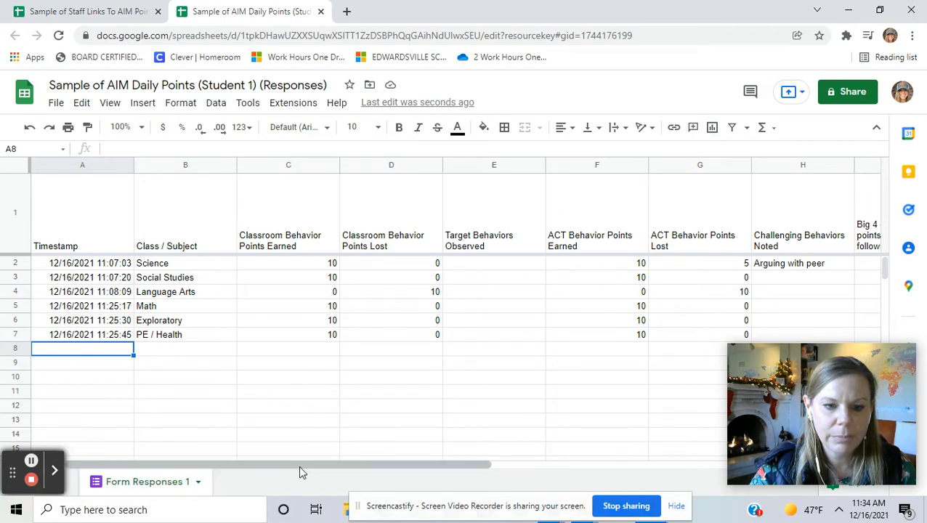
click(30, 462)
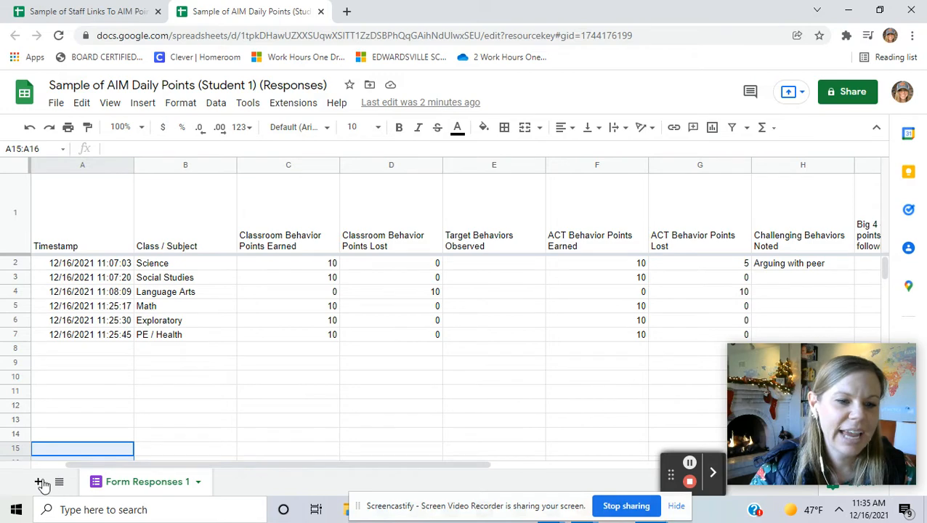
click(40, 482)
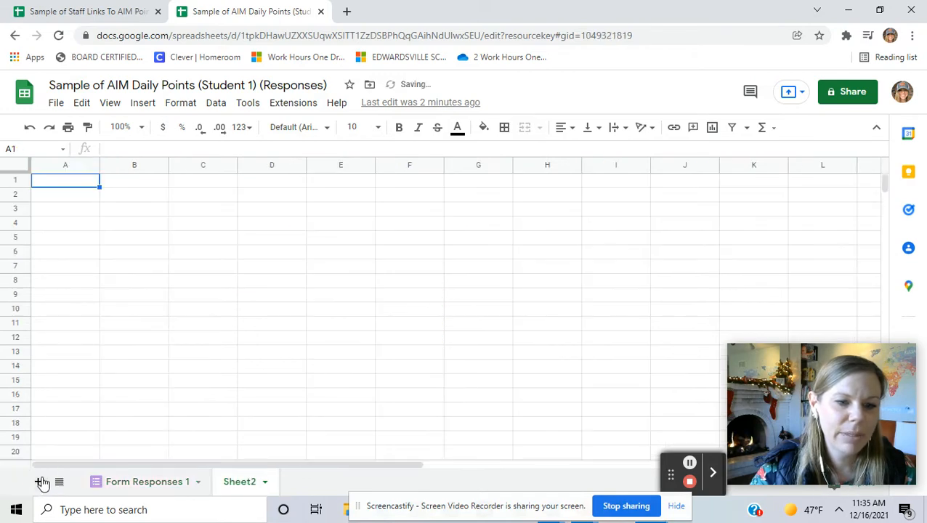
Step: Go back to the staff links spreadsheet and copy only the QUERY formula from the text in B14, without the name before it
click(87, 10)
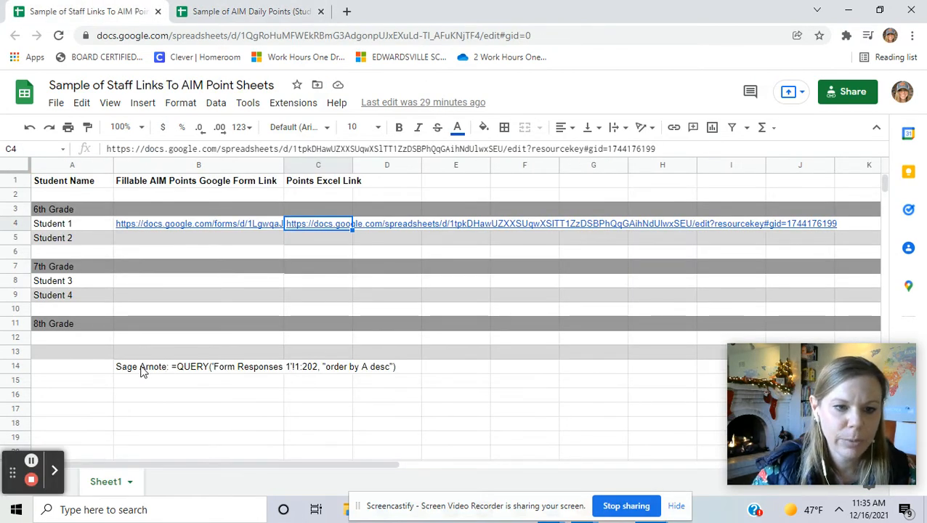
click(177, 368)
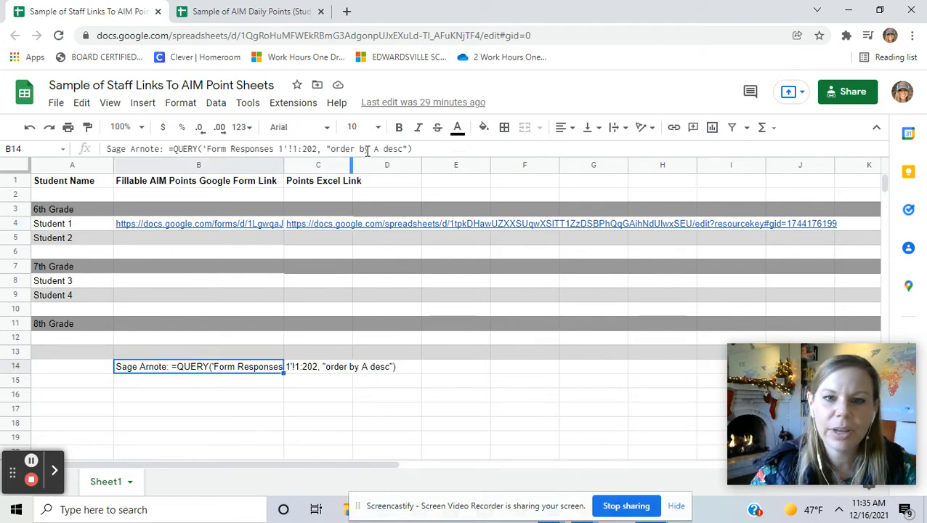
click(430, 149)
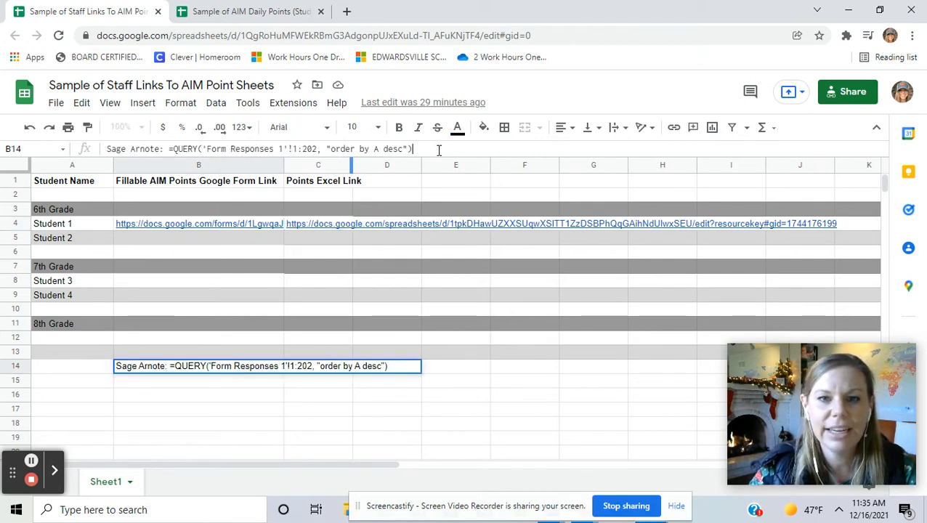
drag(439, 149, 169, 153)
key(ctrl+c)
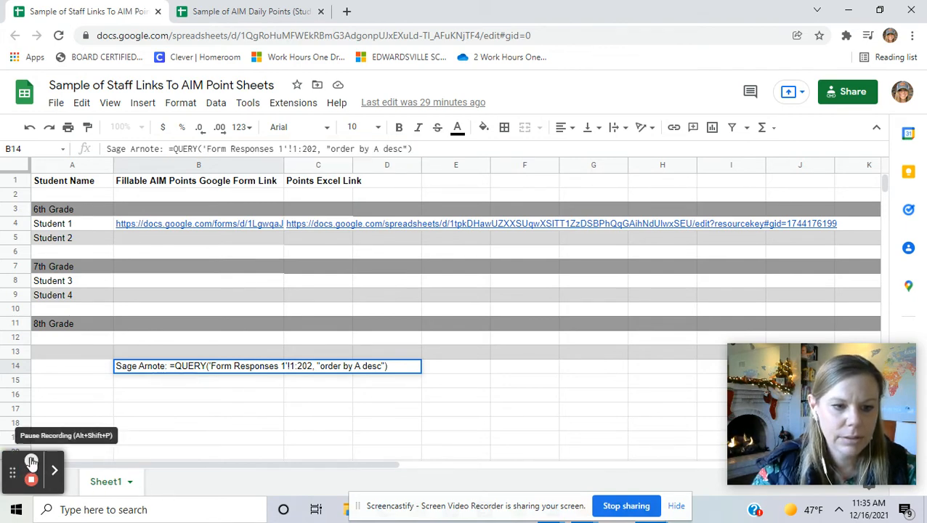
Step: Add a new sheet to the staff links spreadsheet and paste the copied QUERY formula into its cell A1
drag(29, 458, 685, 459)
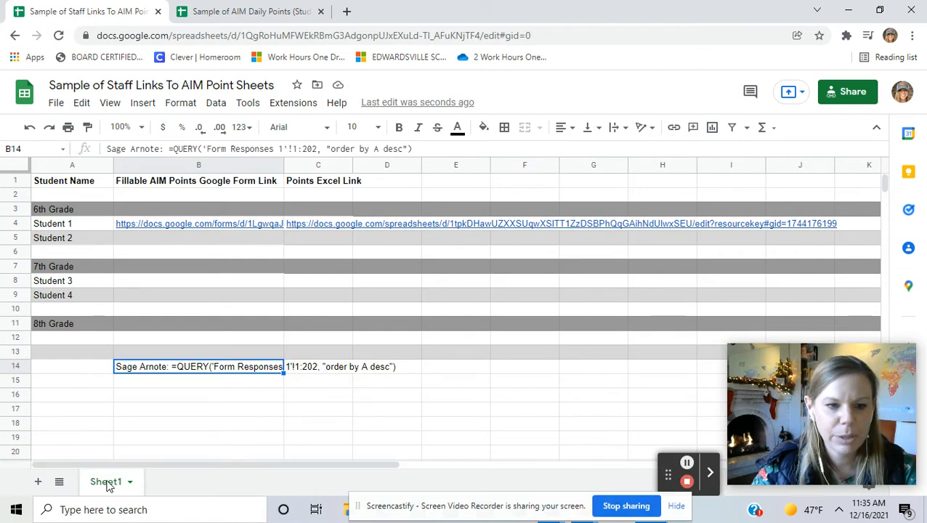
click(38, 484)
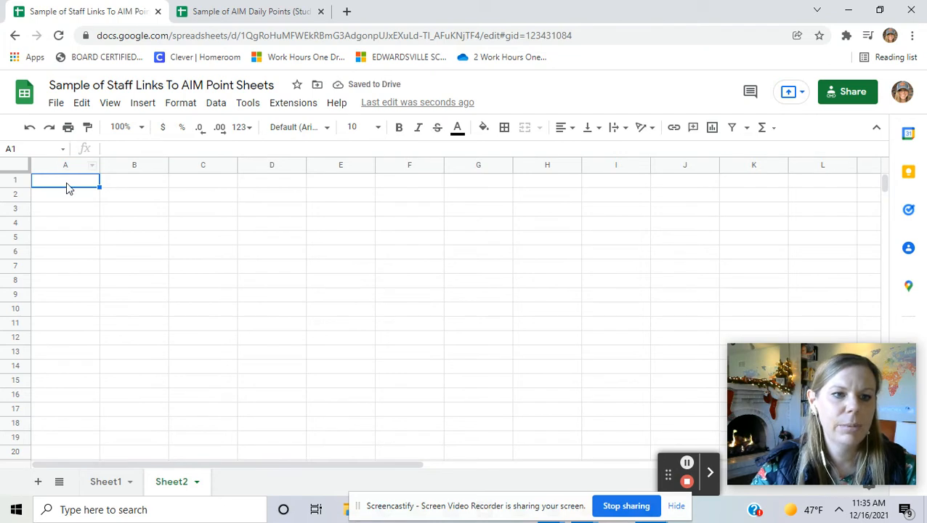
key(ctrl+v)
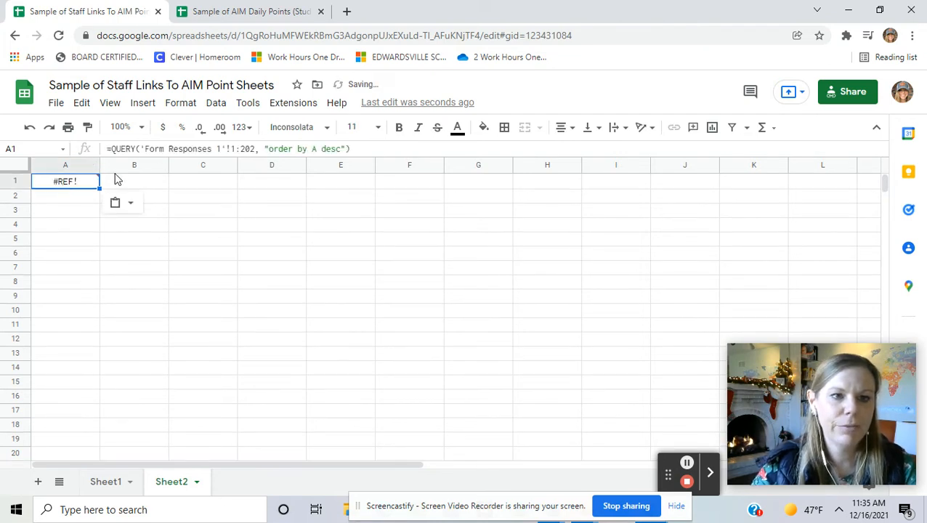
Step: Try to redirect the QUERY formula in A1 by replacing "Responses 1" with "Sheet1" in its sheet reference
click(375, 147)
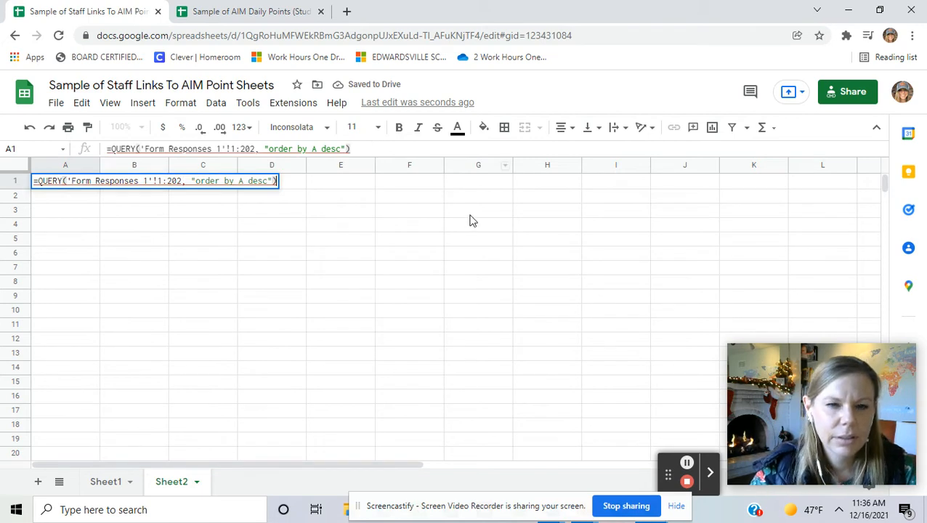
click(216, 146)
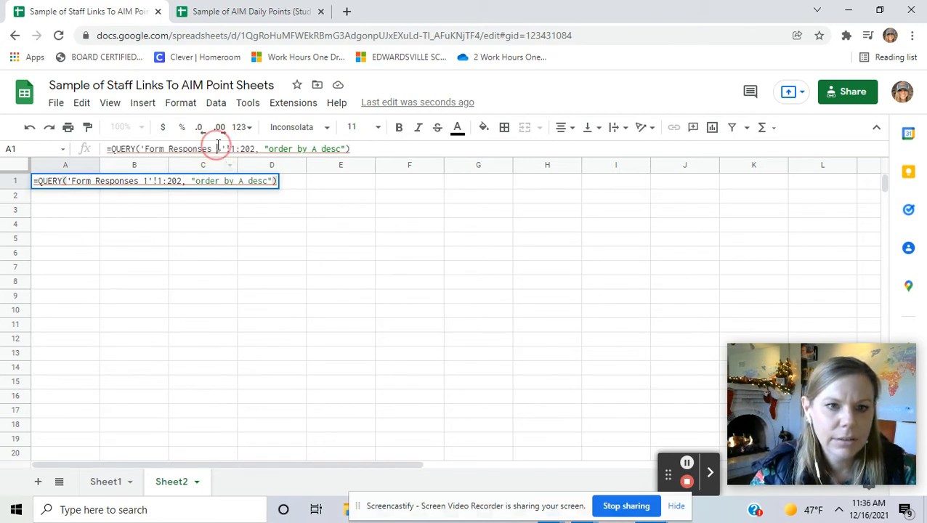
drag(221, 149, 172, 149)
text(Sheet1)
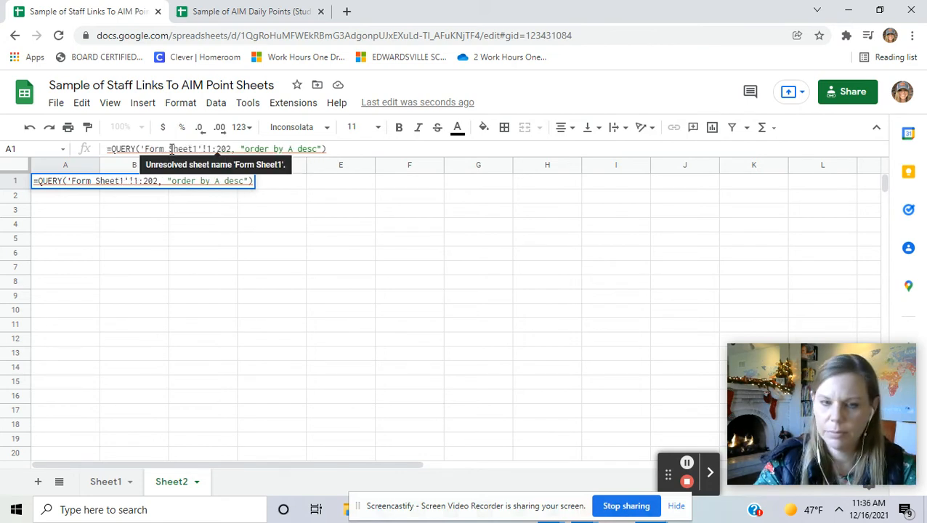
key(Return)
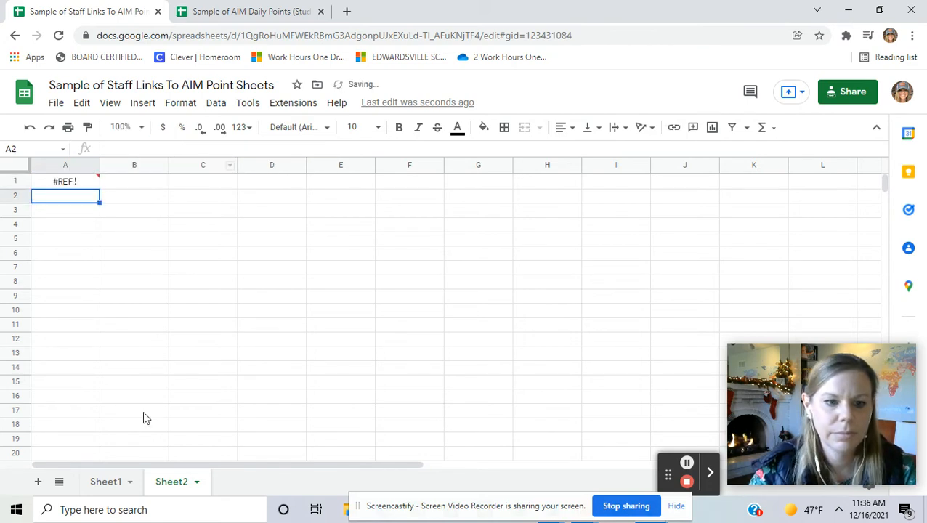
Step: Return to Sheet1 of the staff links and copy =QUERY('Form Responses 1'!1:202, "order by A desc") from B14 again
click(687, 462)
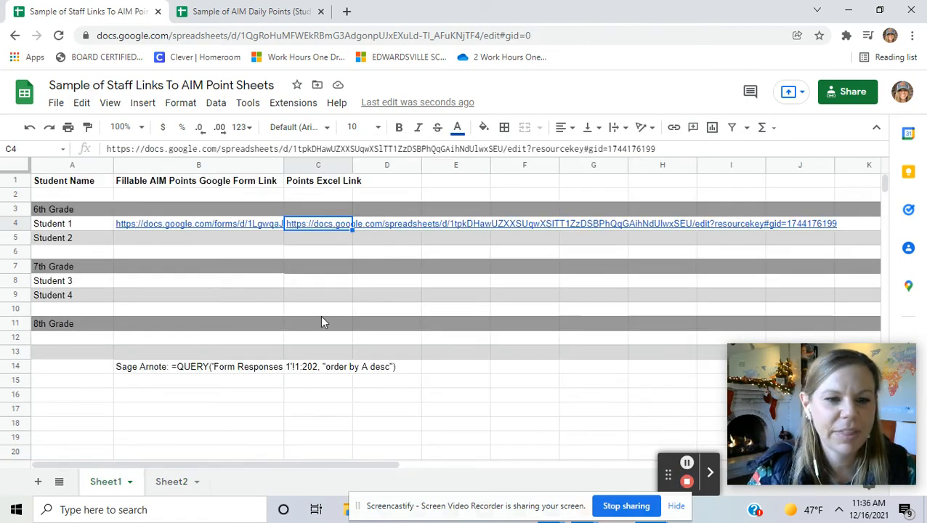
click(209, 369)
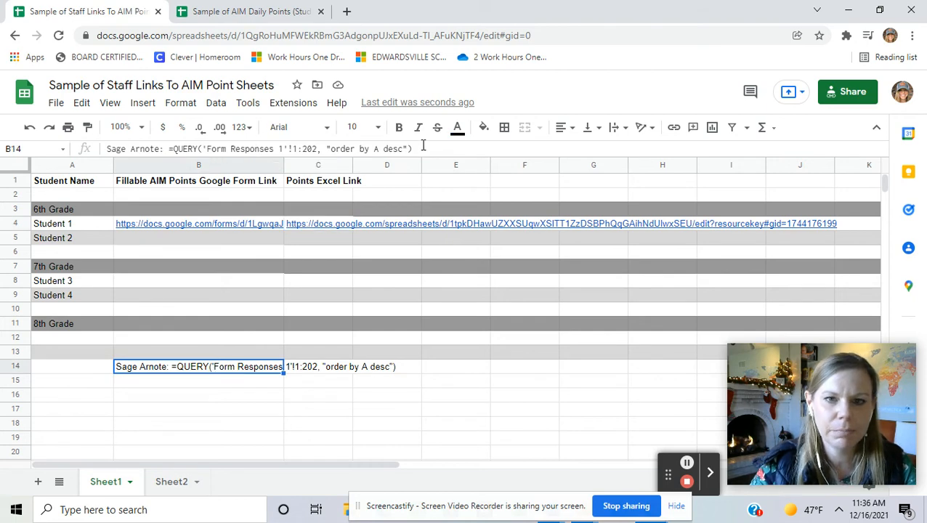
drag(414, 148, 171, 144)
key(ctrl+c)
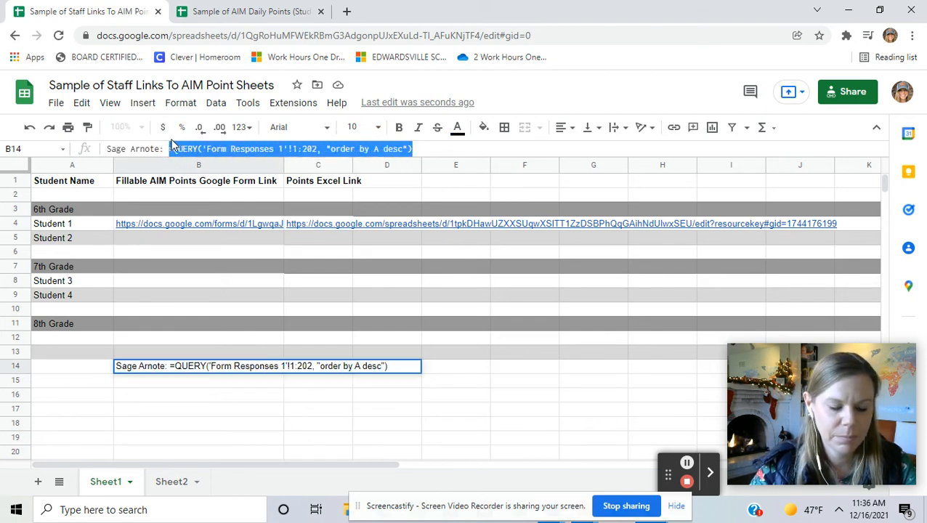
Step: Paste the QUERY formula into A1 of Sheet2 in the Student 1 responses spreadsheet to list entries newest first
click(249, 11)
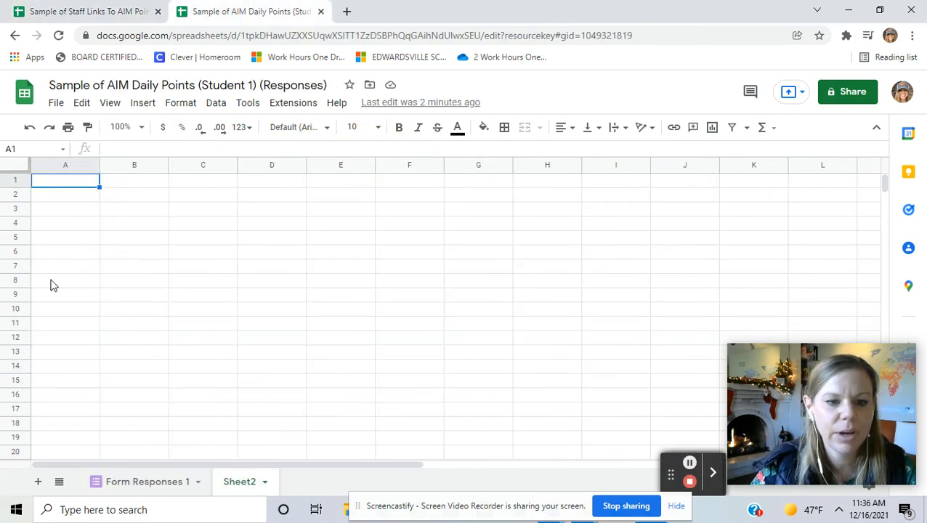
click(151, 485)
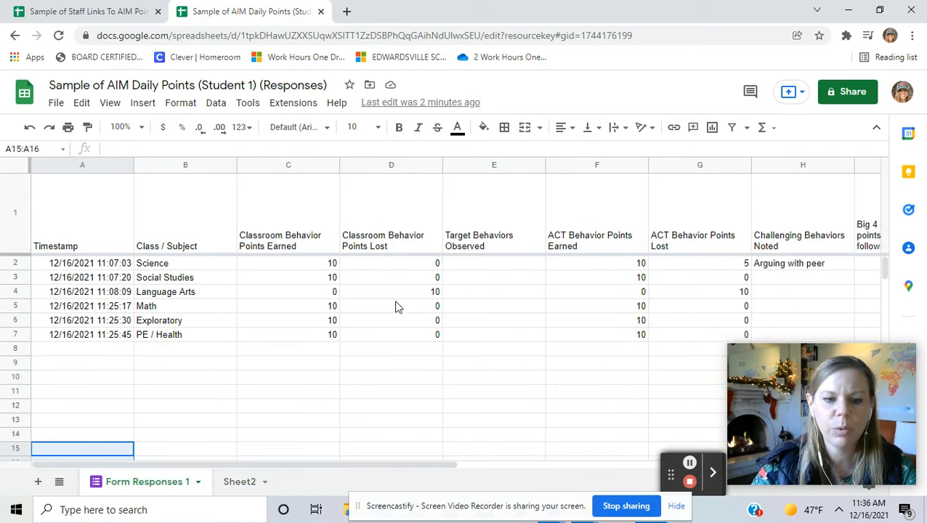
click(241, 481)
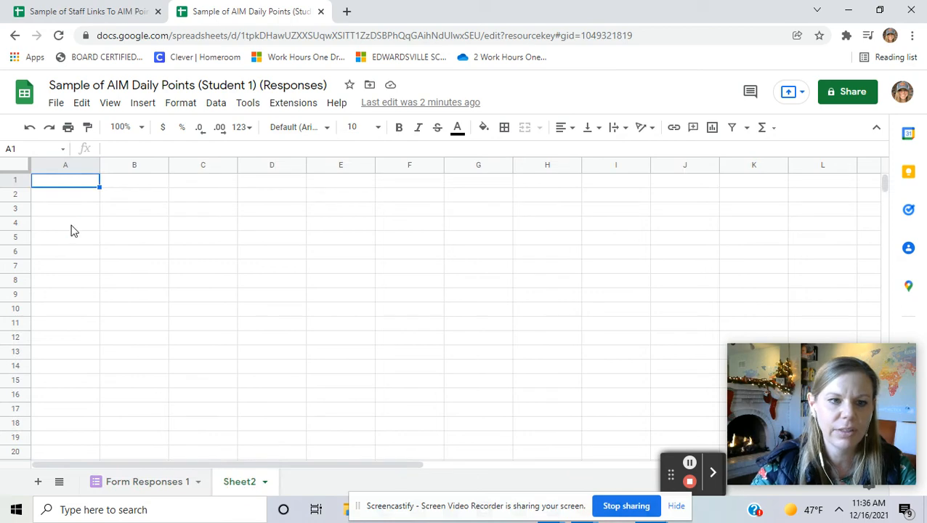
click(46, 182)
key(ctrl+v)
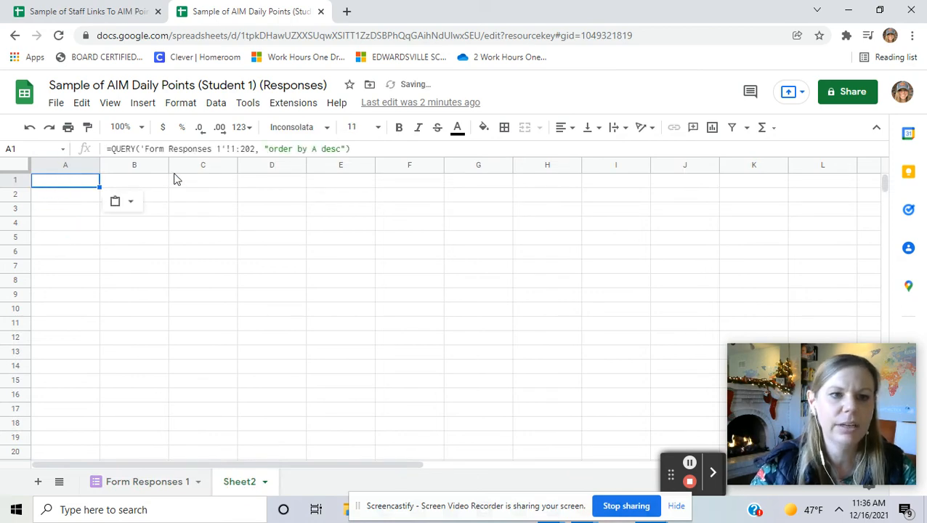
click(506, 151)
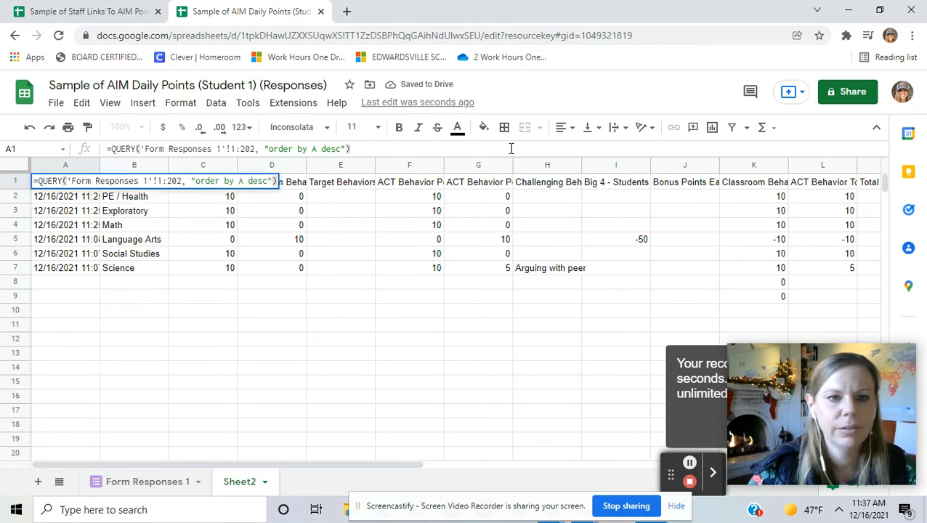
click(436, 328)
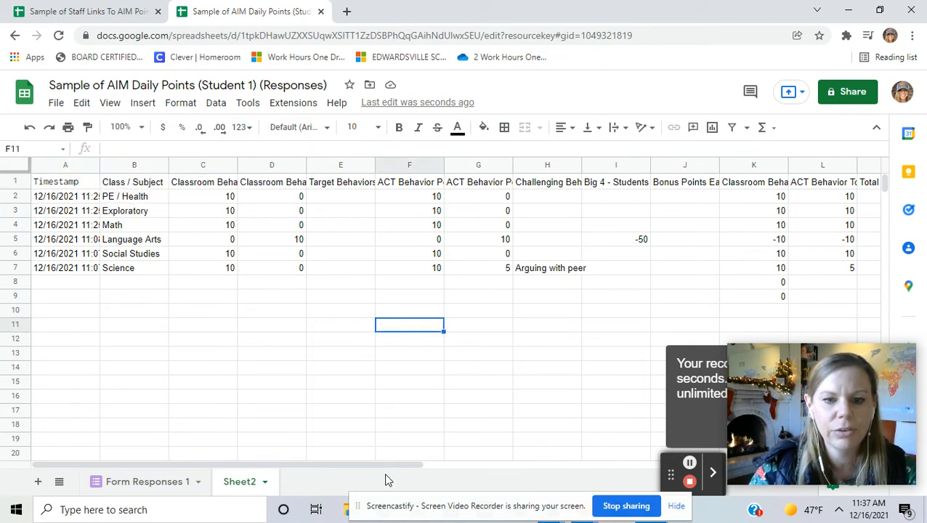
Step: Review Sheet2's sorted entries across to the Total Points Sum, Cash Outs and Bonus Points columns and return to Form Responses 1
drag(390, 465, 355, 474)
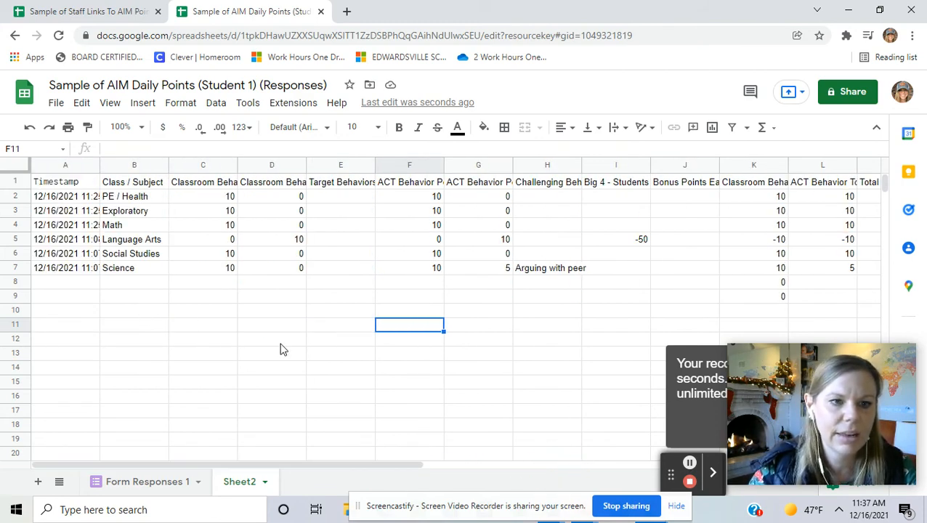
drag(378, 465, 575, 457)
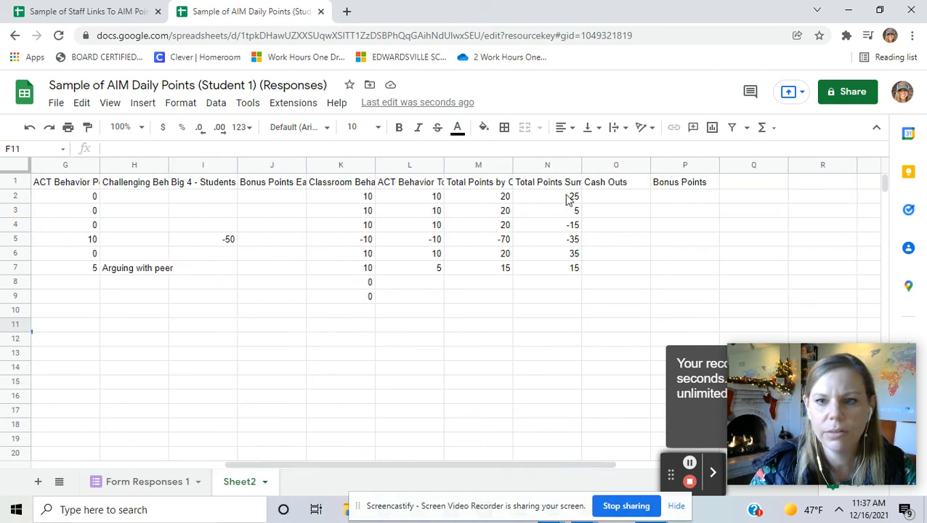
click(569, 200)
click(590, 323)
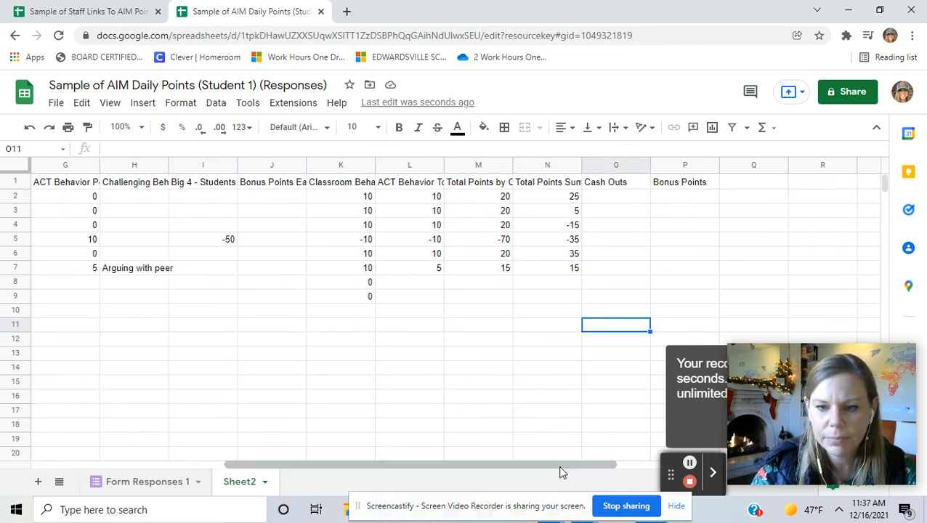
drag(560, 466, 239, 477)
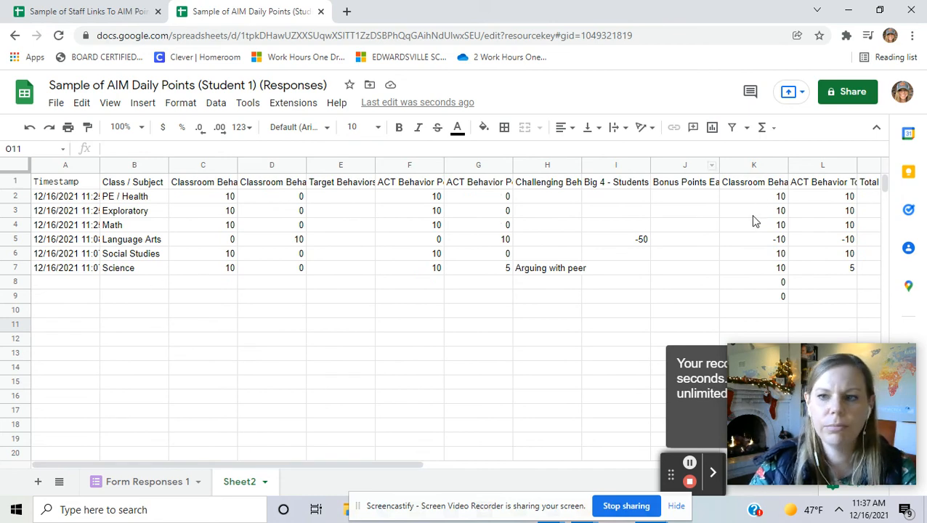
drag(410, 471, 228, 472)
click(153, 483)
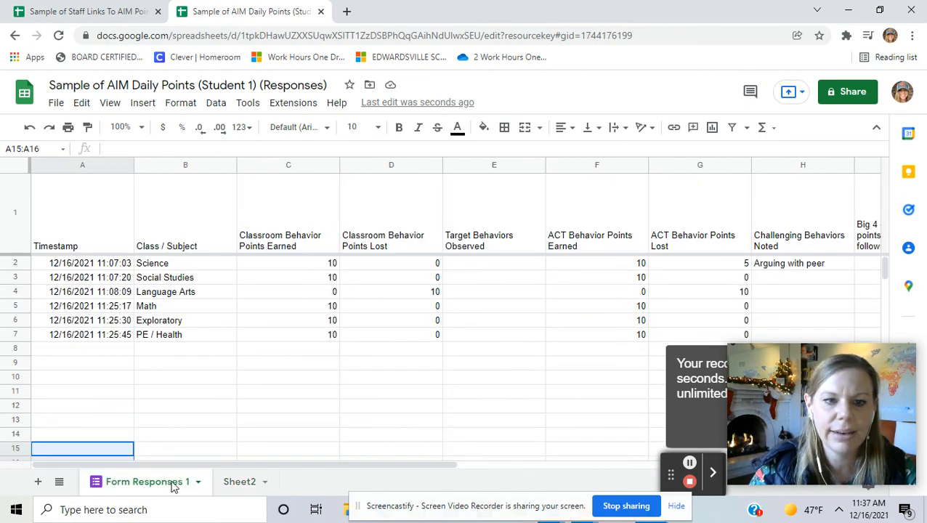